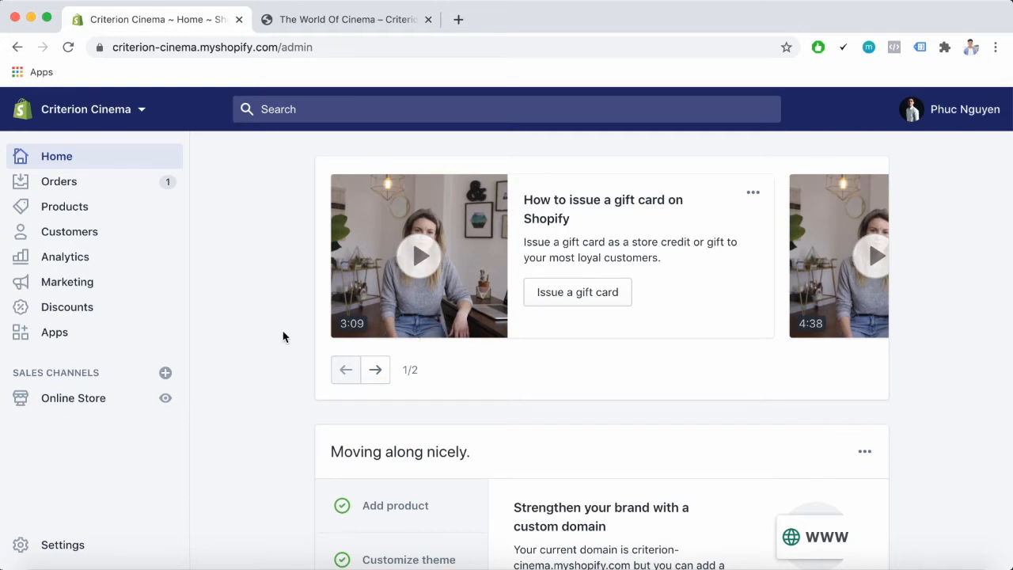
Open a new product form from the products list and review its sections from title through shipping
click(107, 209)
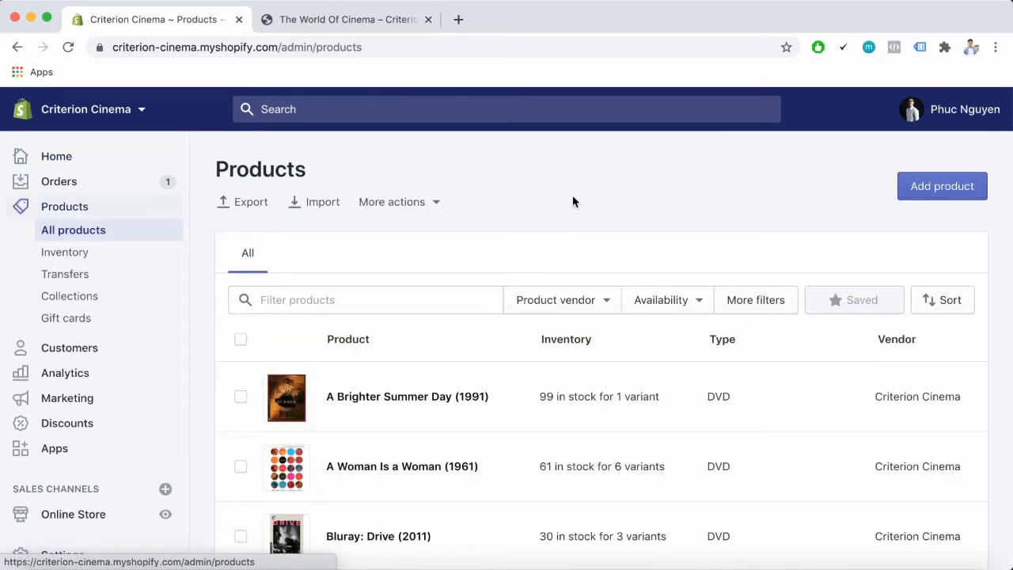
click(910, 190)
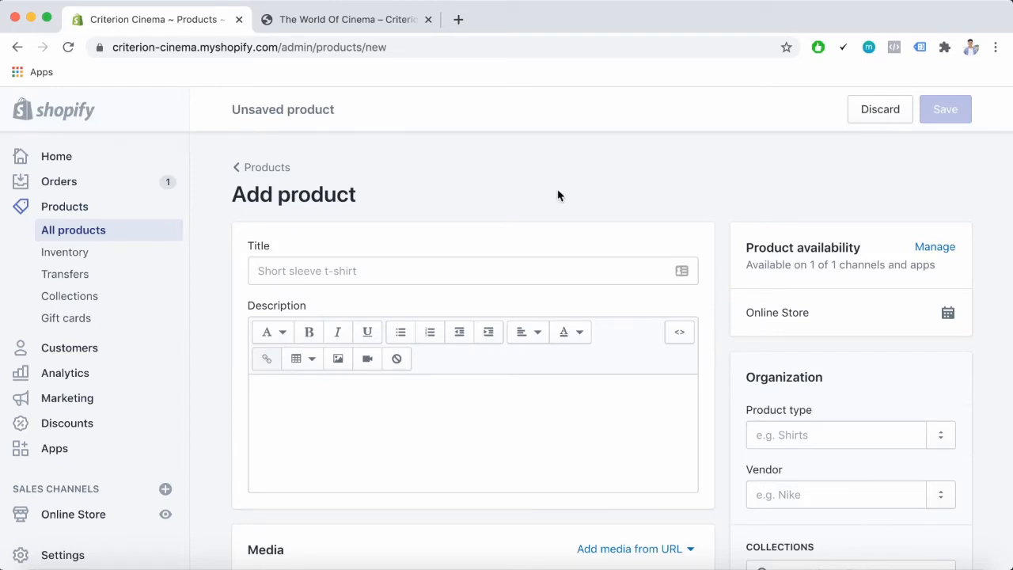
scroll(532, 239, down, 5)
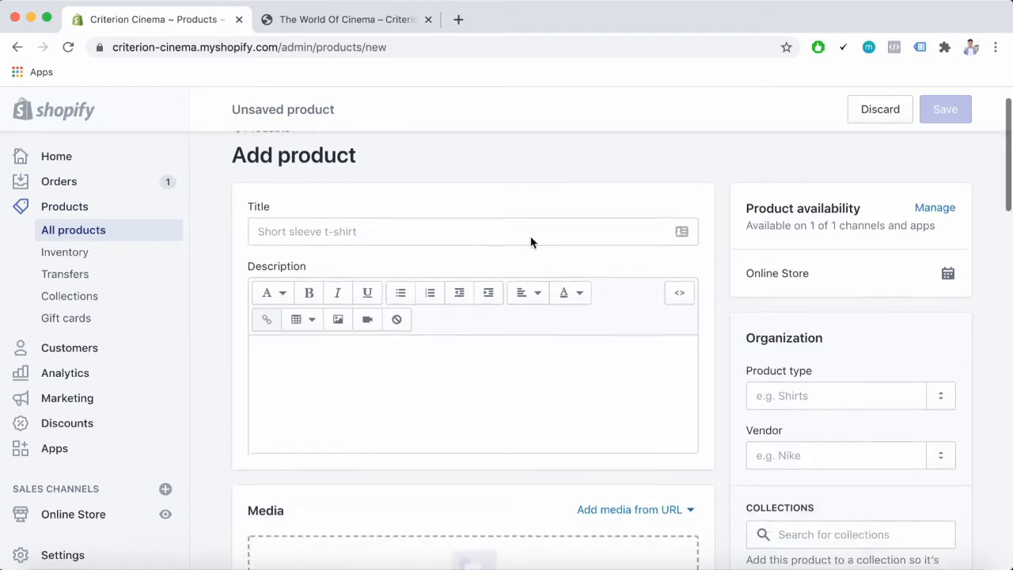
scroll(531, 238, down, 7)
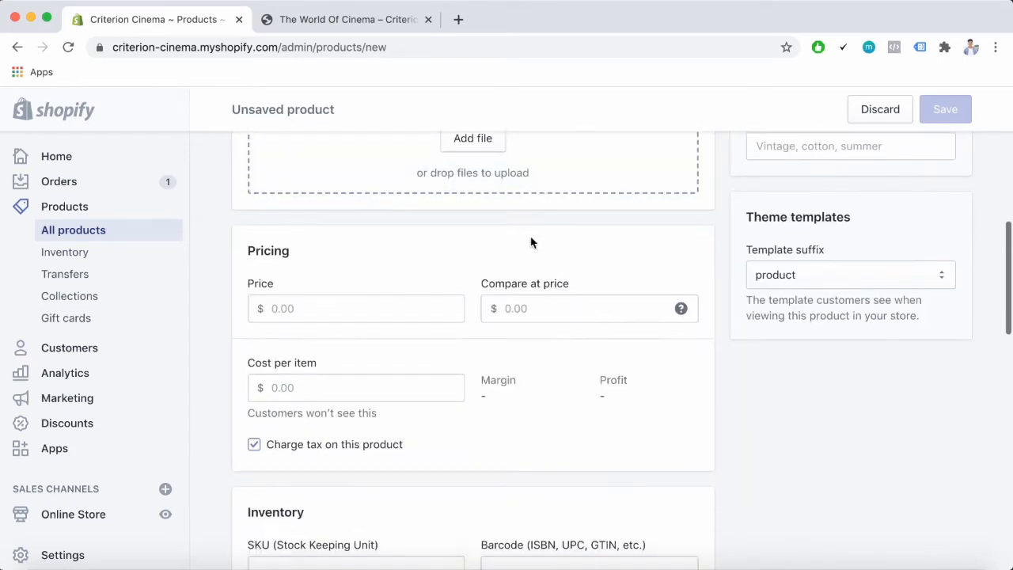
scroll(531, 242, down, 5)
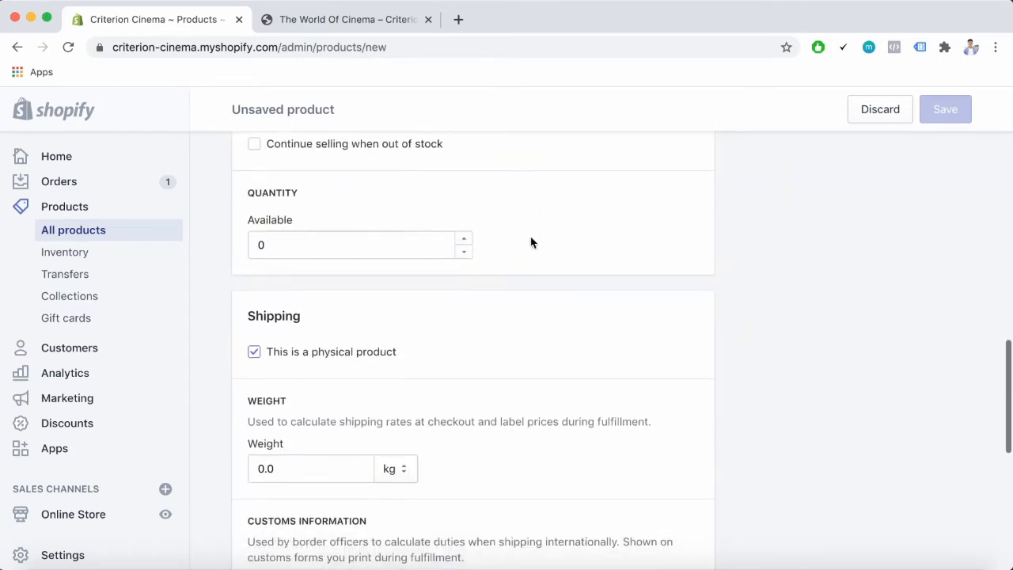
scroll(531, 242, up, 5)
scroll(531, 242, up, 10)
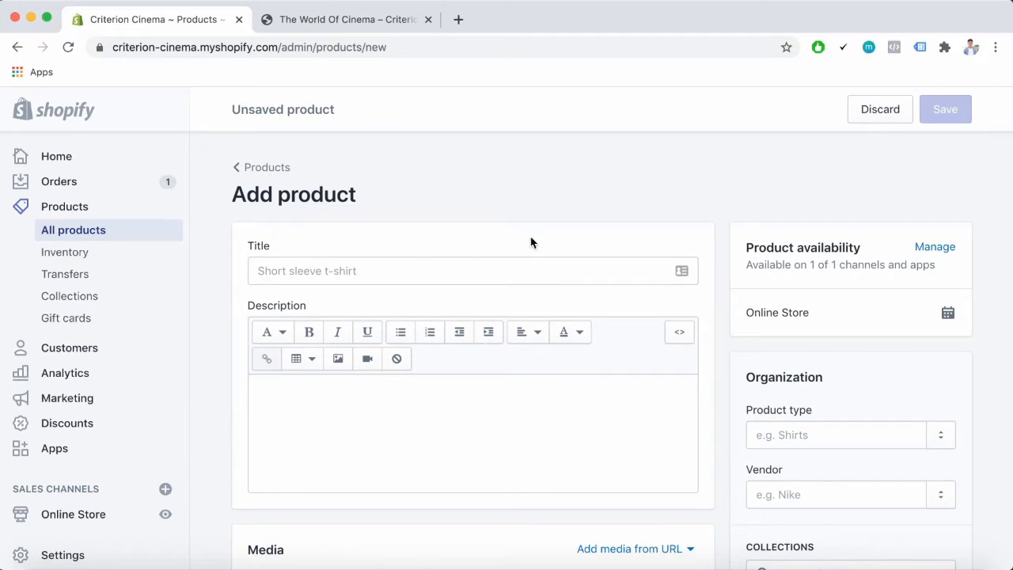
scroll(944, 208, down, 2)
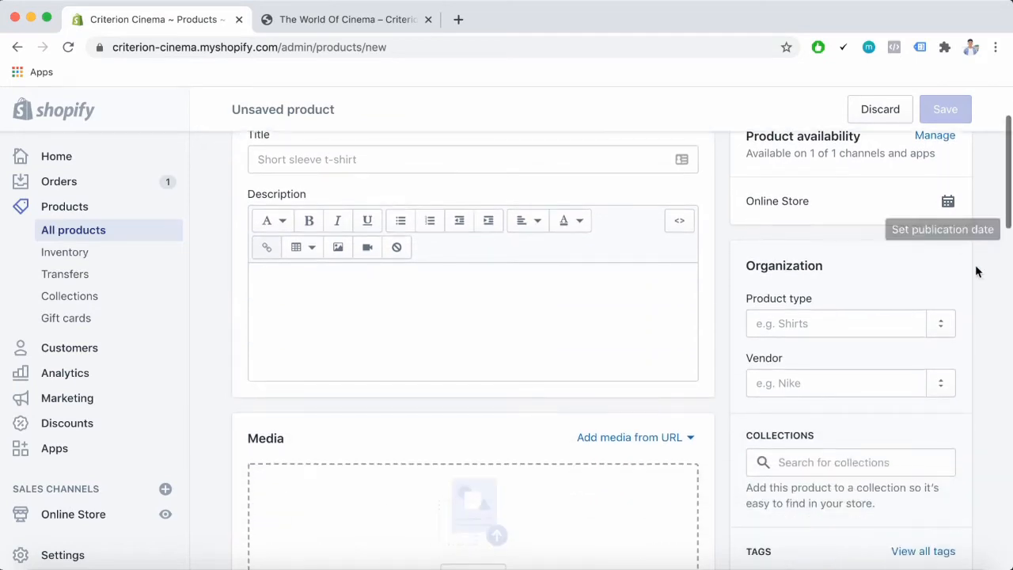
scroll(977, 277, down, 3)
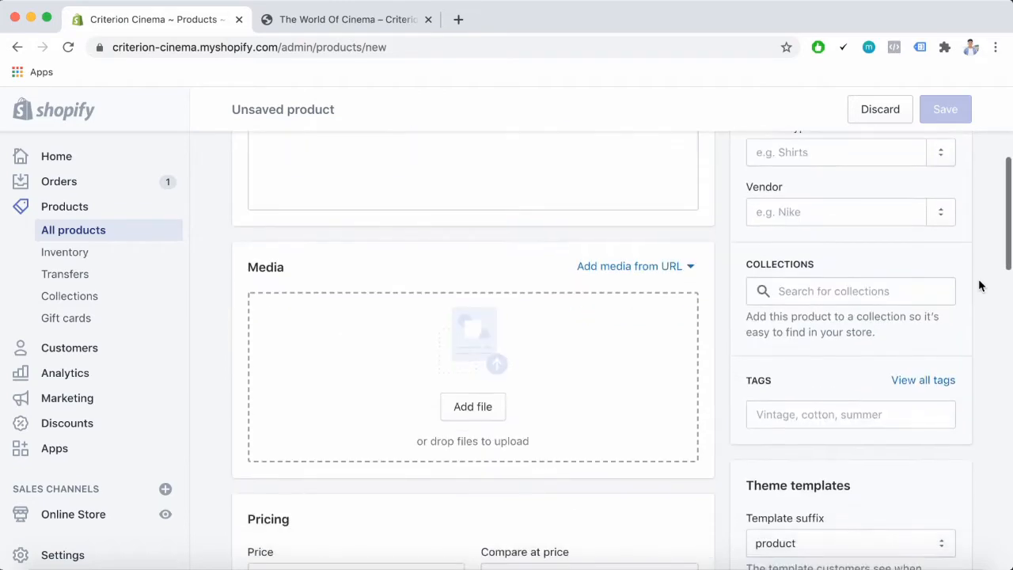
scroll(979, 285, up, 5)
scroll(979, 285, down, 4)
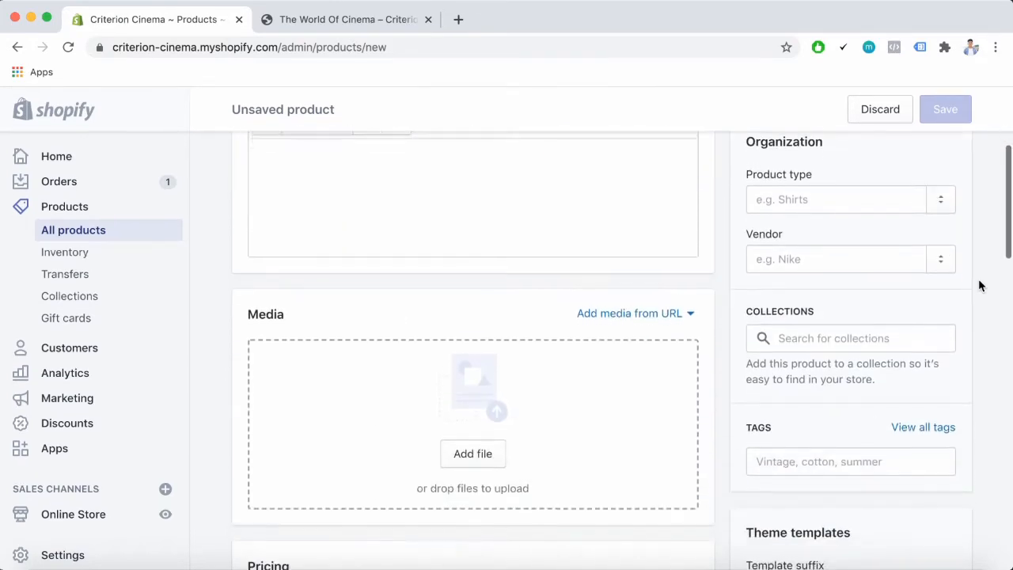
scroll(979, 285, down, 4)
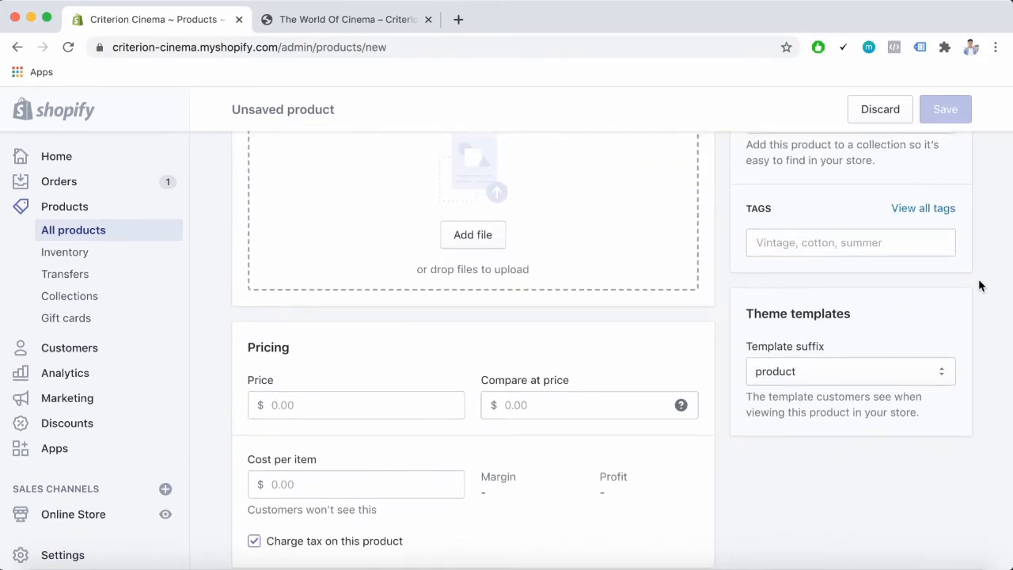
scroll(979, 285, up, 10)
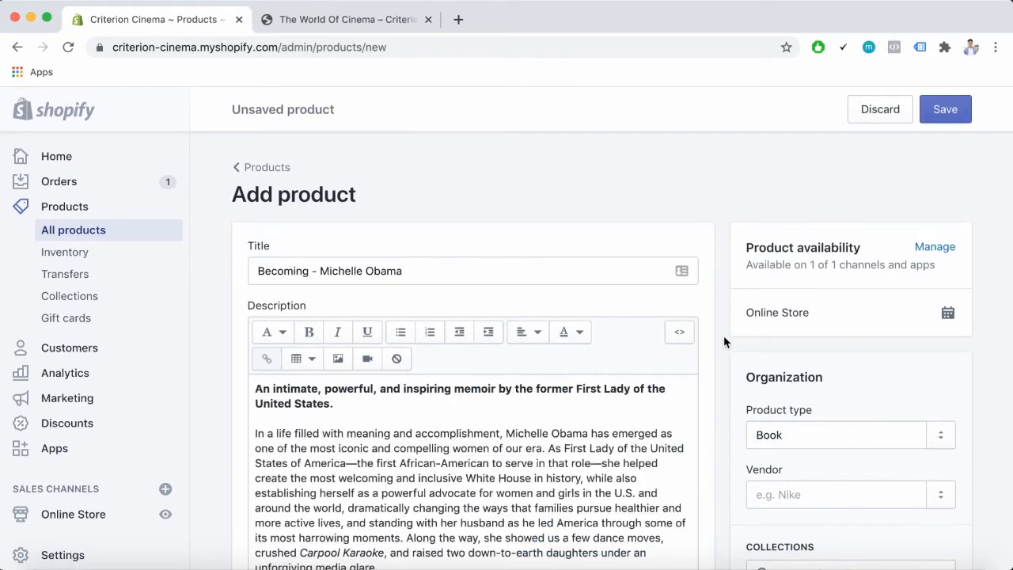
Mark the Becoming - Michelle Obama product as not a physical product and save it
scroll(724, 342, down, 10)
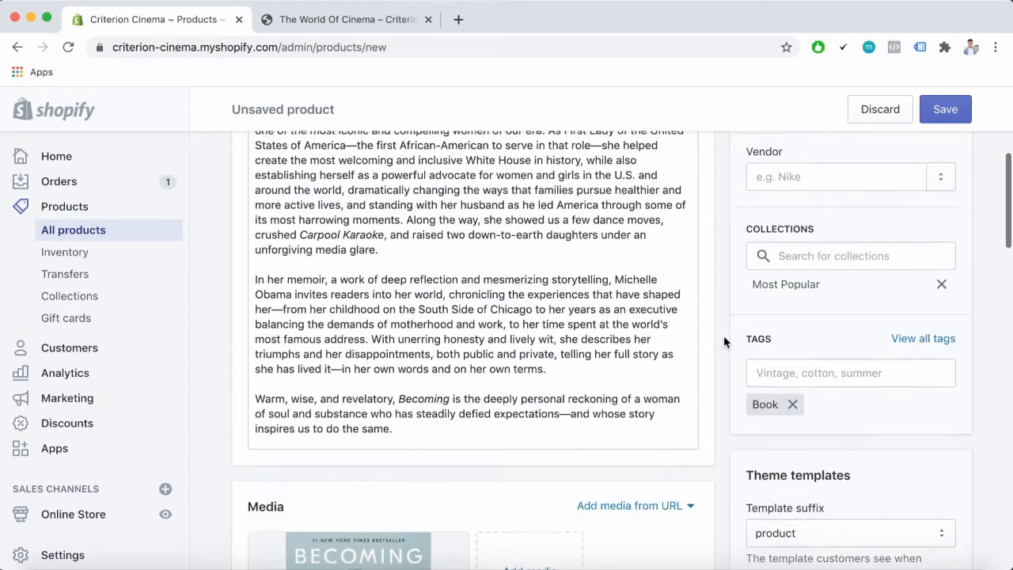
scroll(724, 342, down, 5)
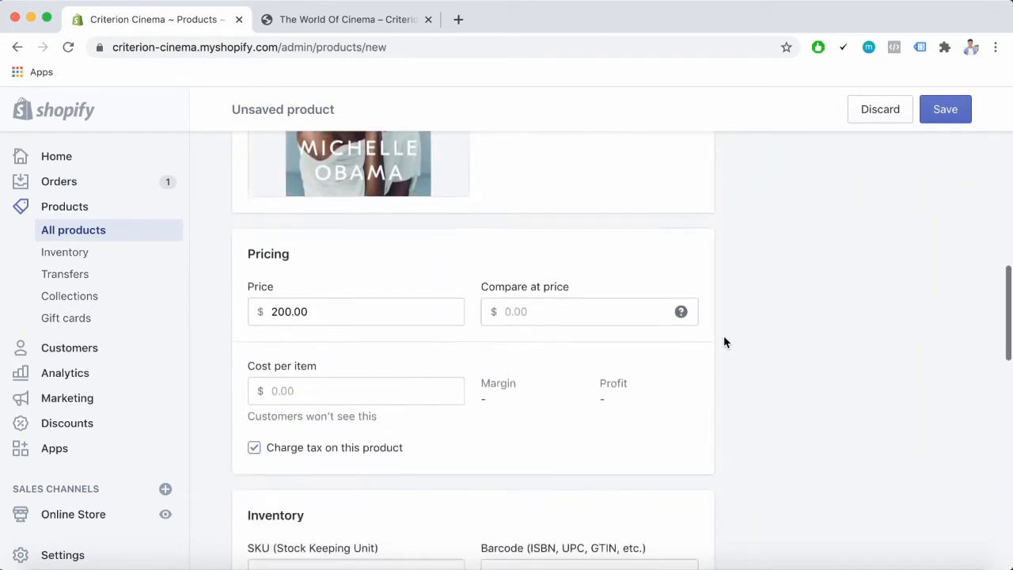
scroll(724, 342, down, 5)
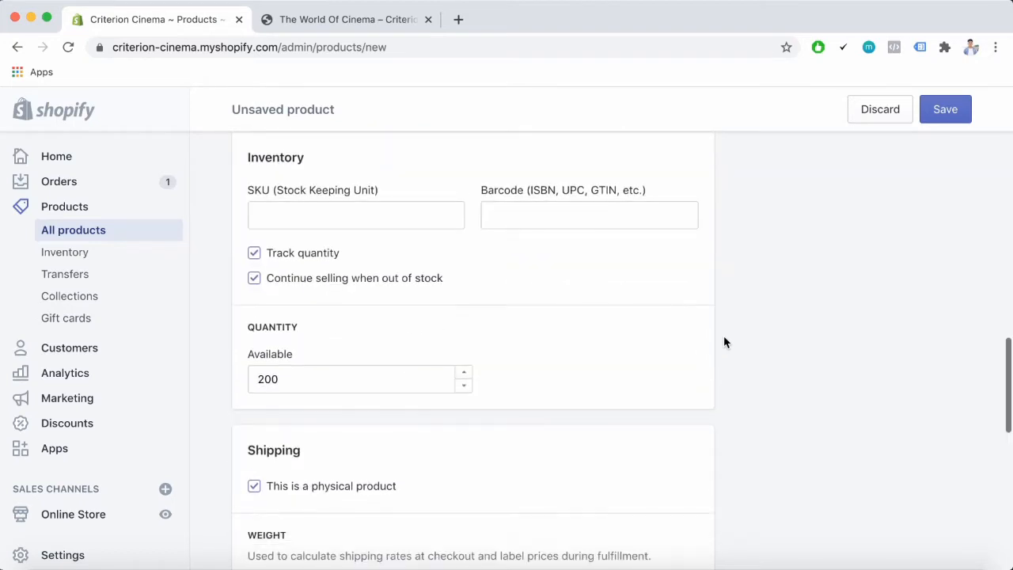
scroll(724, 342, down, 1)
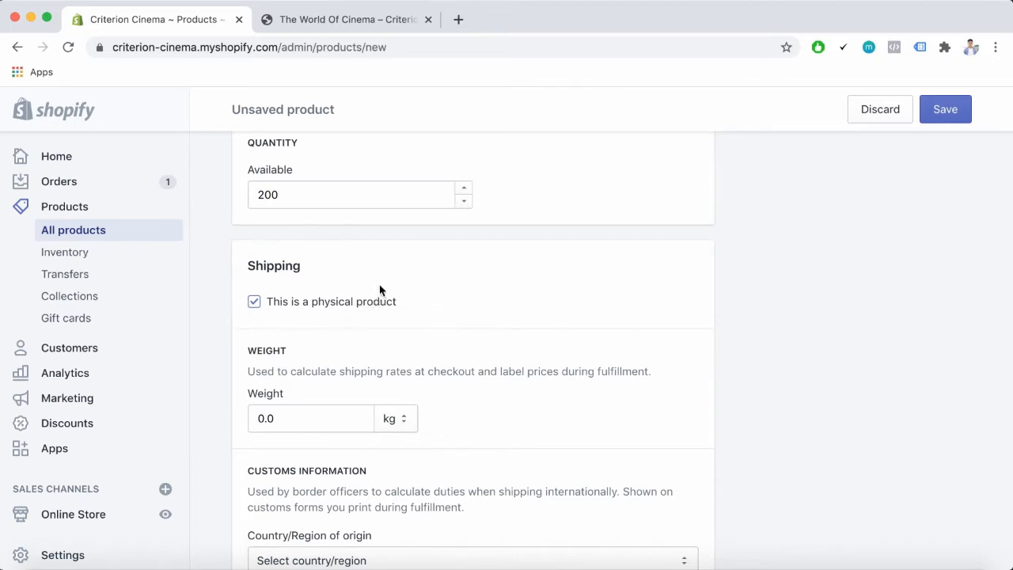
click(253, 304)
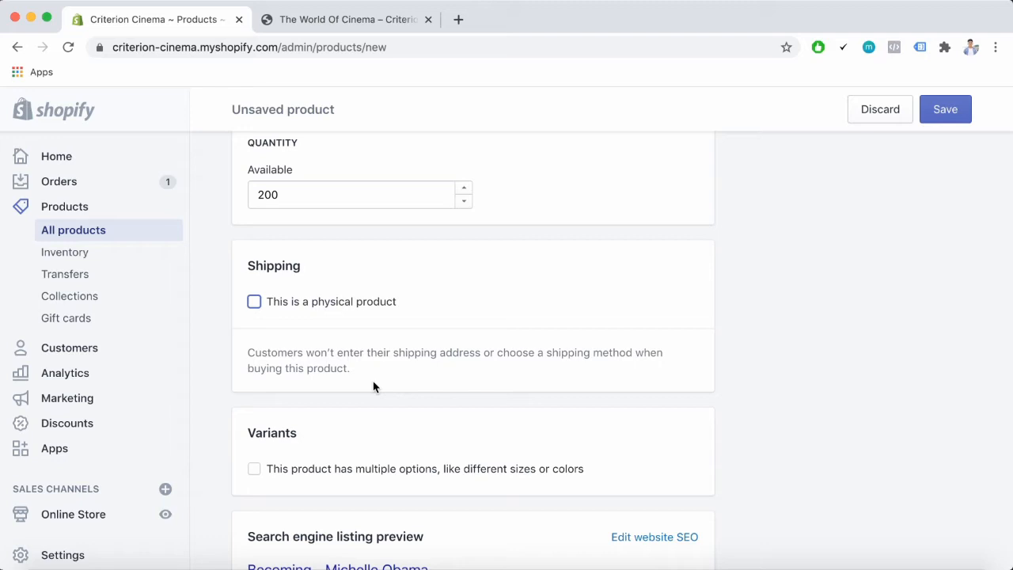
click(952, 124)
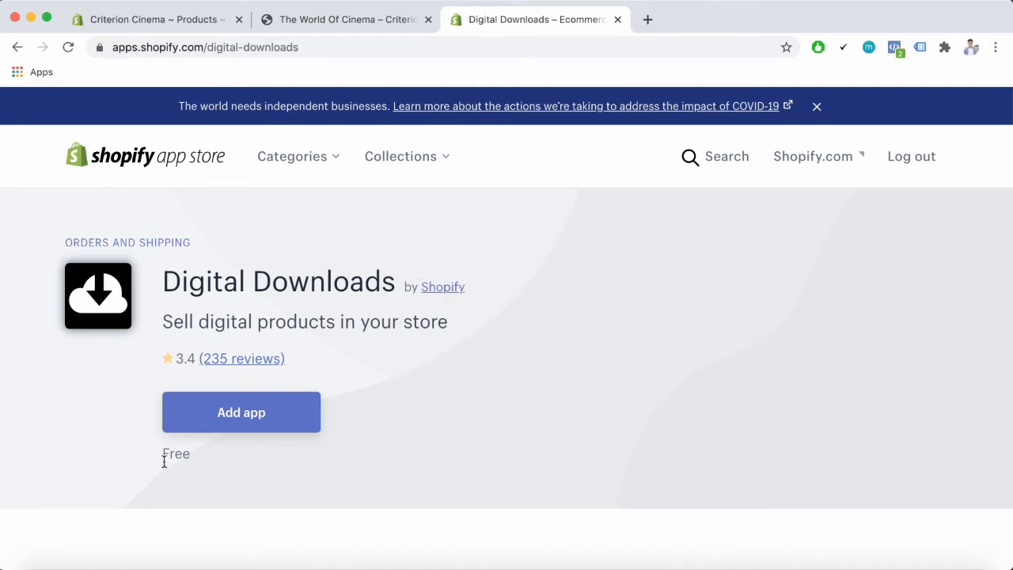
Add and install the Digital Downloads app for the store
click(258, 424)
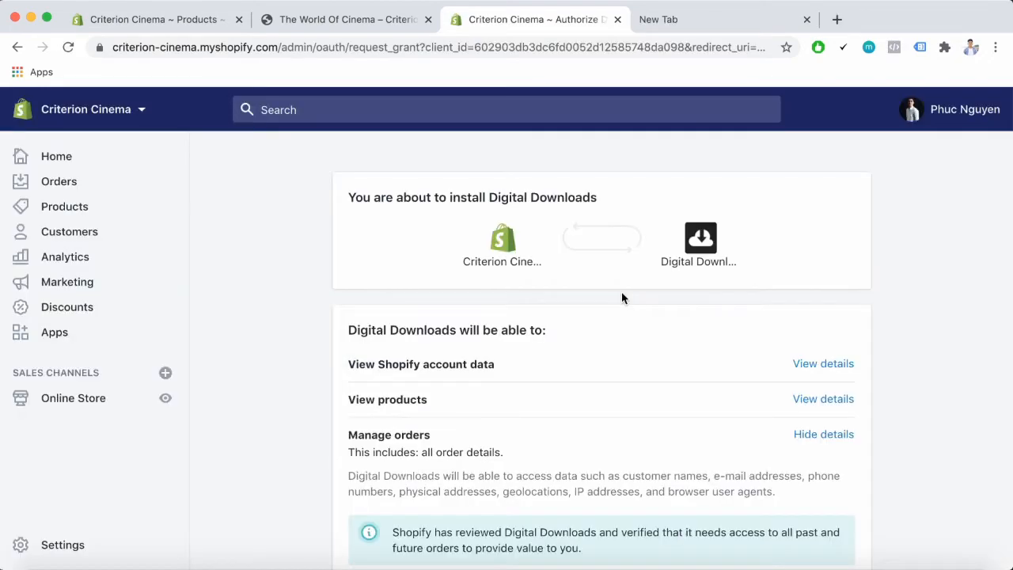
scroll(621, 297, down, 7)
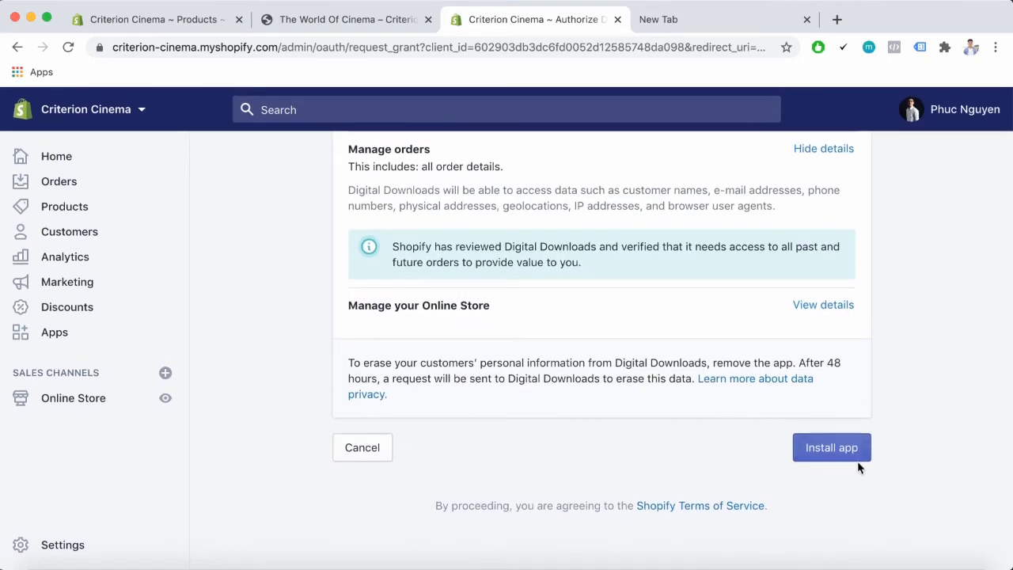
click(827, 464)
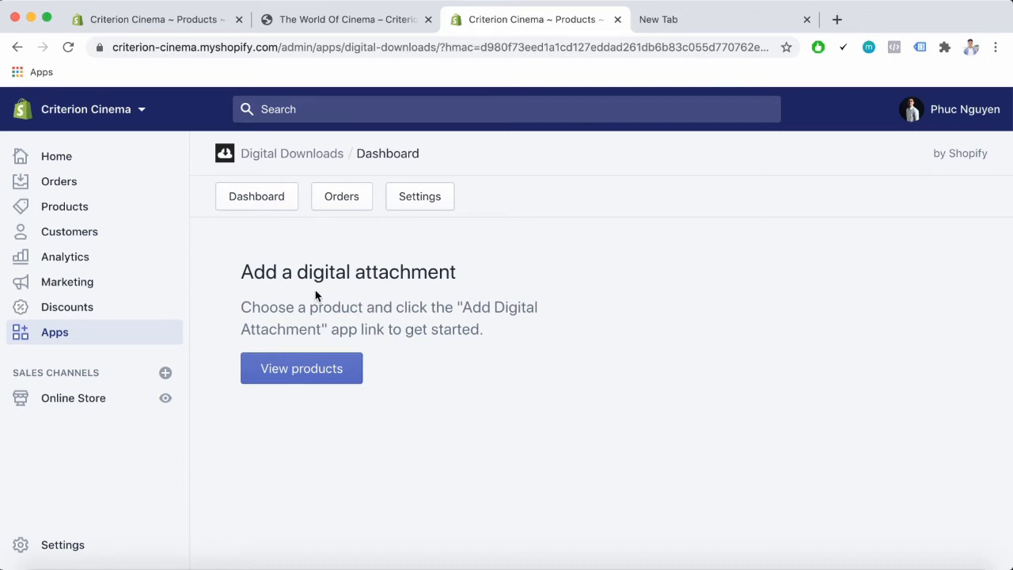
Open the Becoming - Michelle Obama product's digital attachment page and upload Book.epub as its file
click(293, 375)
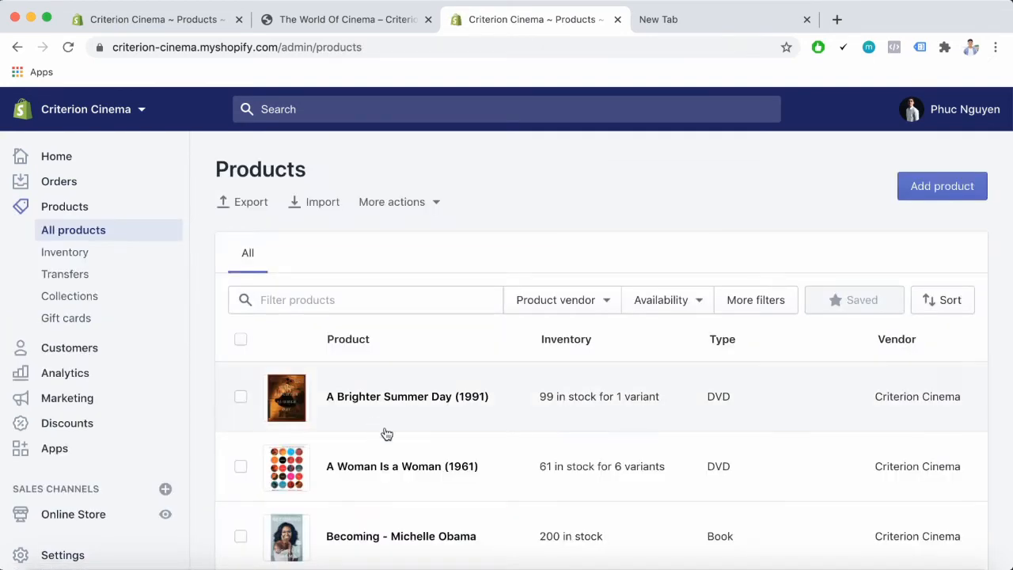
scroll(445, 441, down, 3)
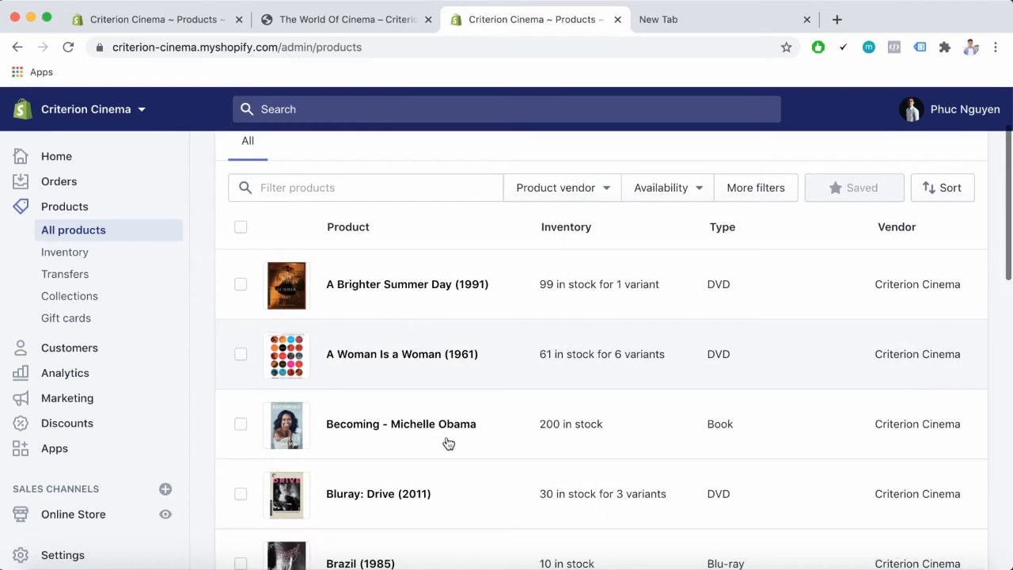
click(401, 425)
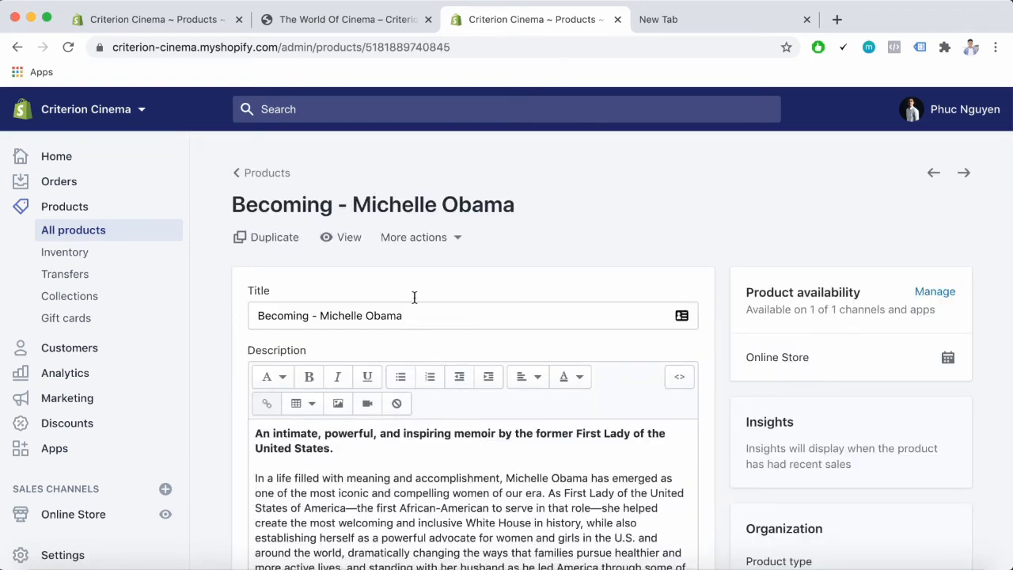
click(457, 242)
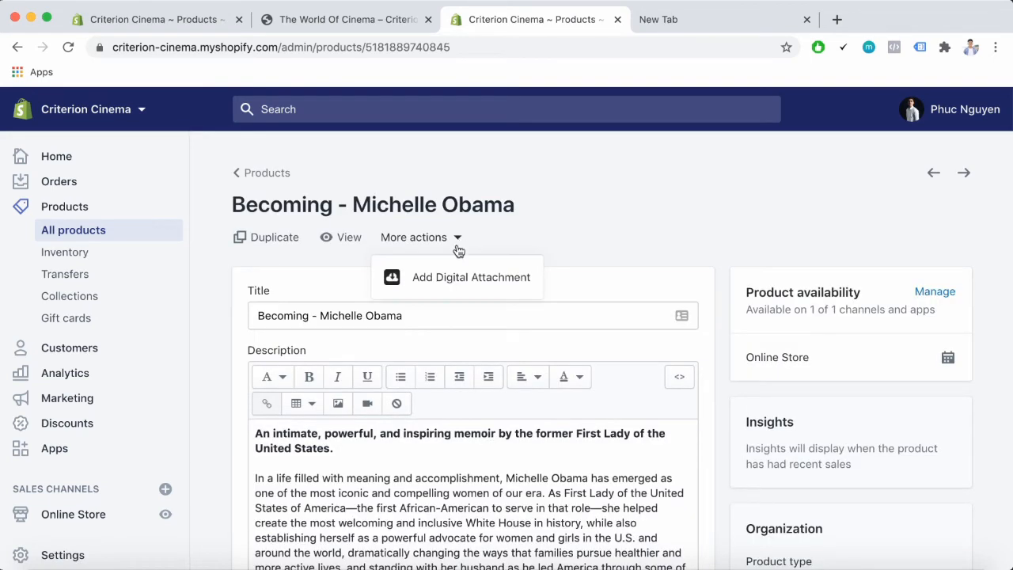
click(436, 282)
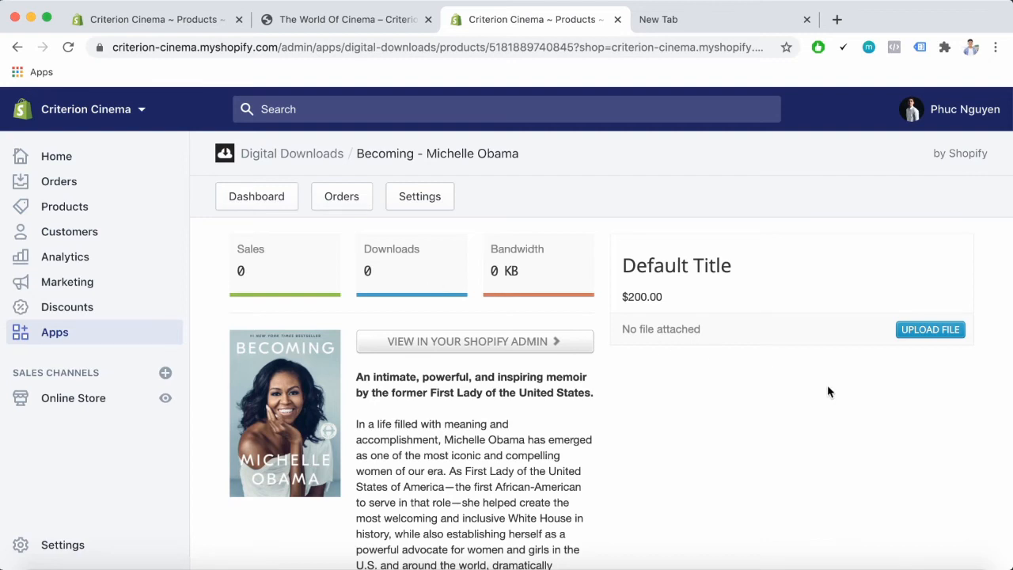
click(918, 339)
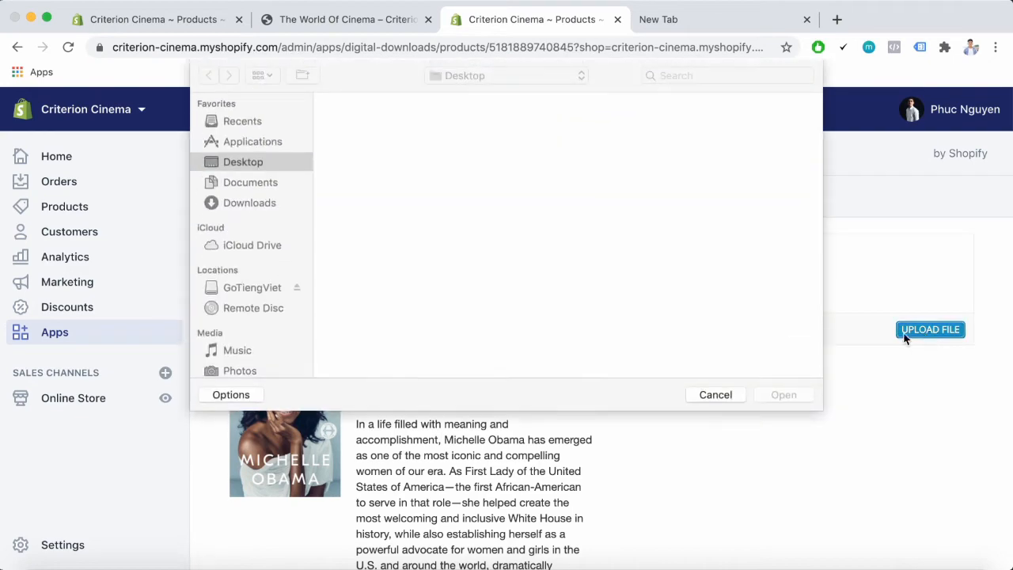
click(791, 398)
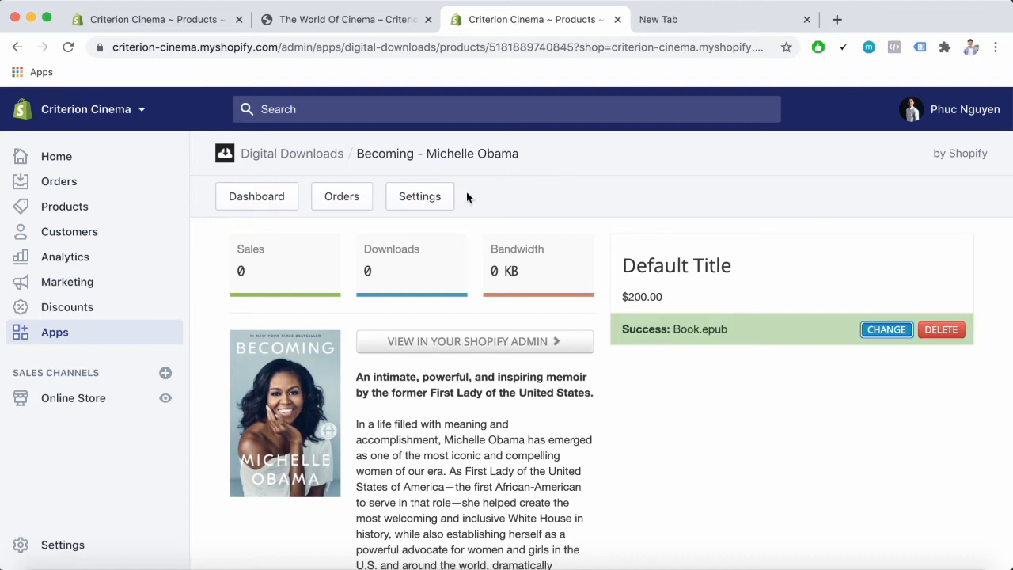
Open the Digital Downloads settings and examine the Attachment updated email template
click(437, 198)
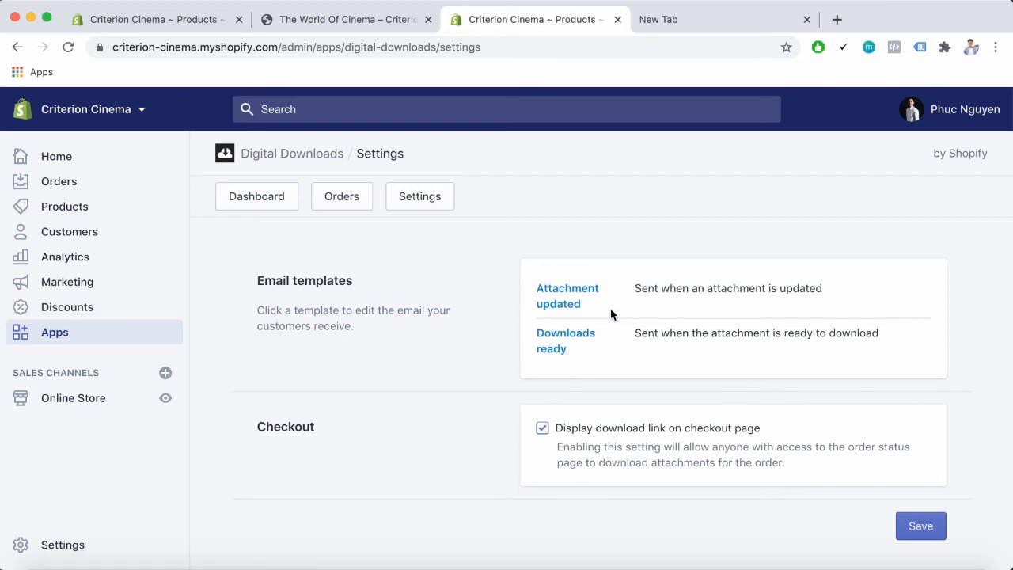
click(576, 310)
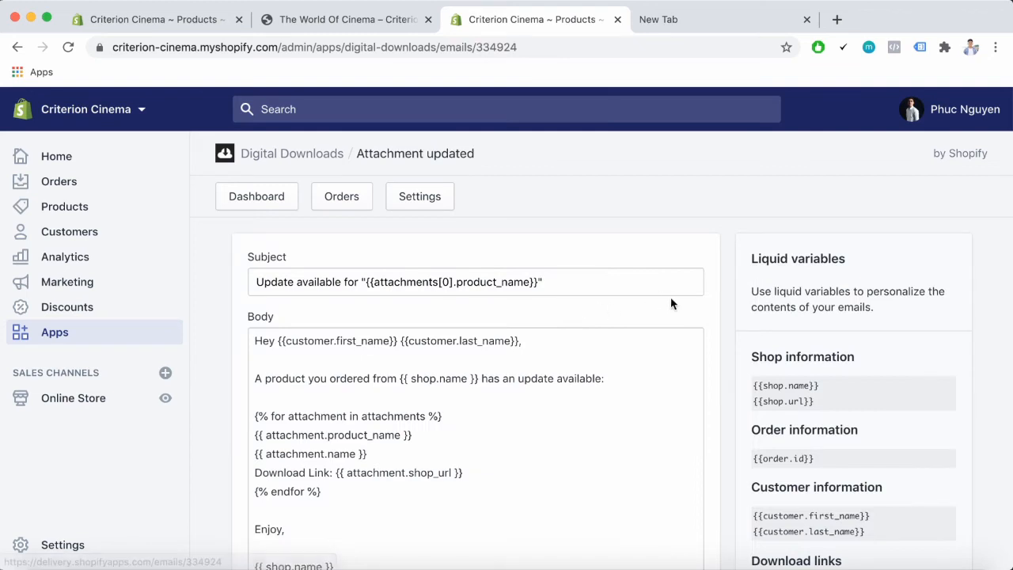
scroll(670, 298, down, 5)
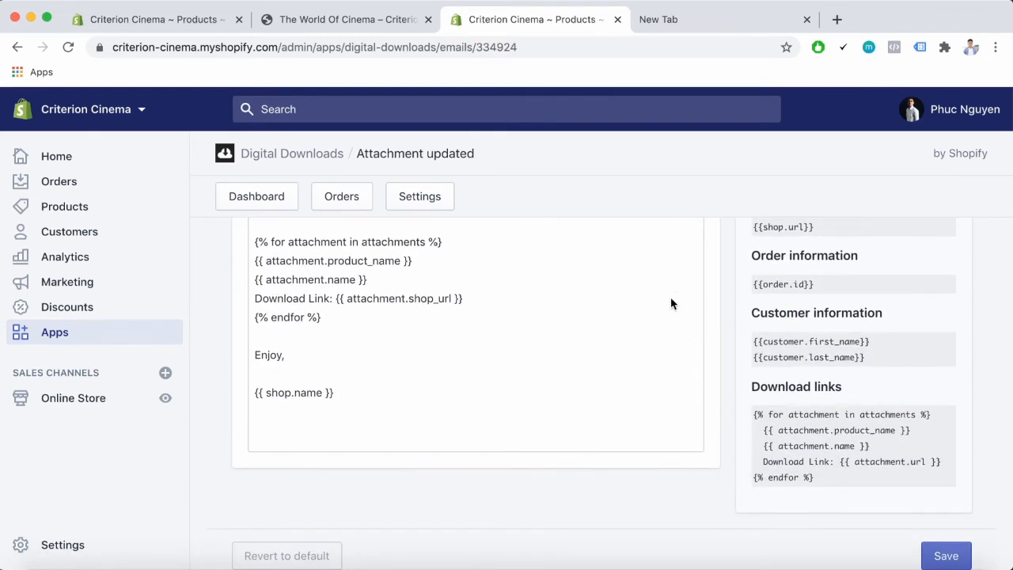
scroll(670, 299, up, 5)
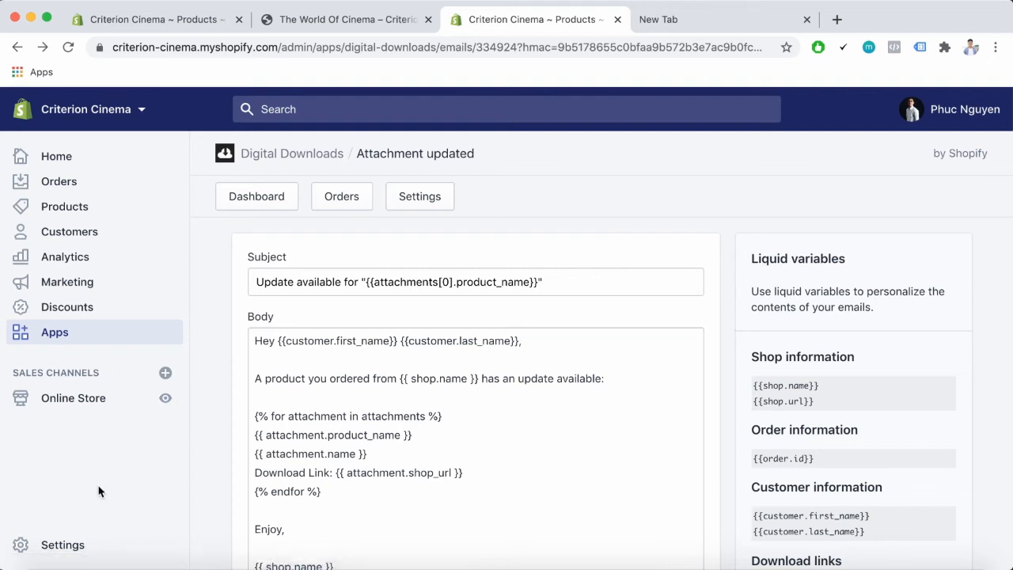
Open the store's payment provider settings and examine the test payment provider details
click(40, 545)
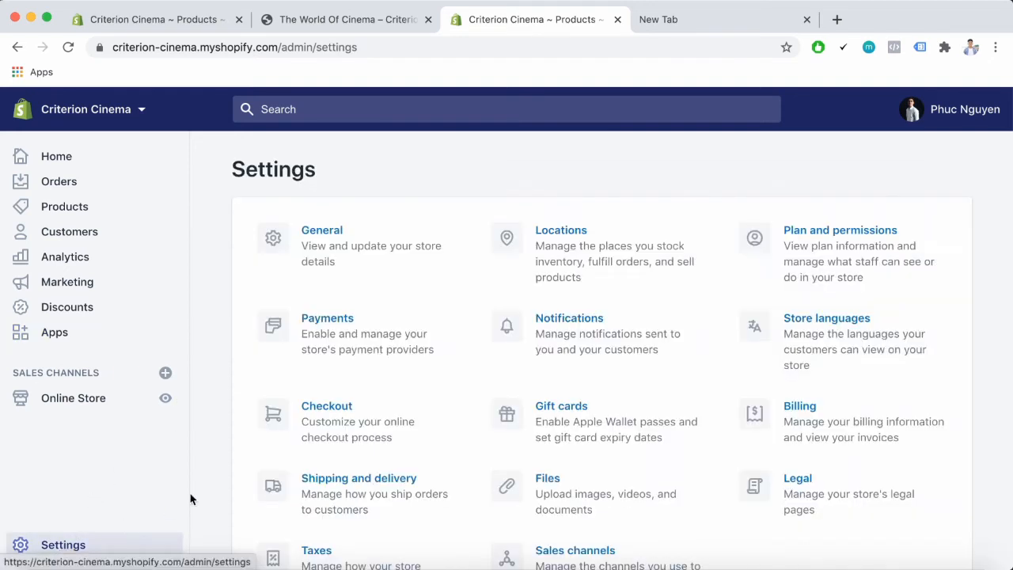
click(325, 321)
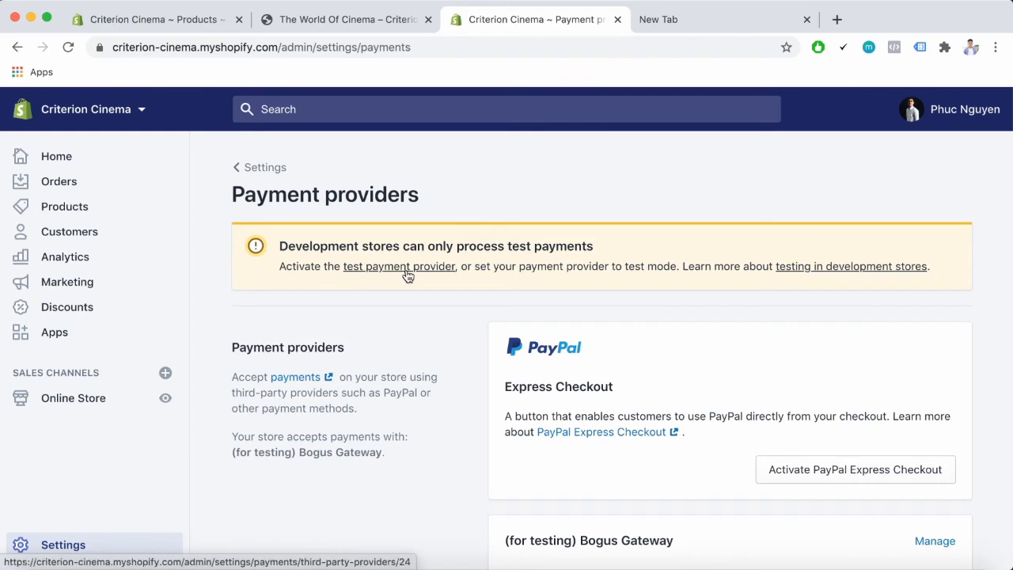
click(407, 269)
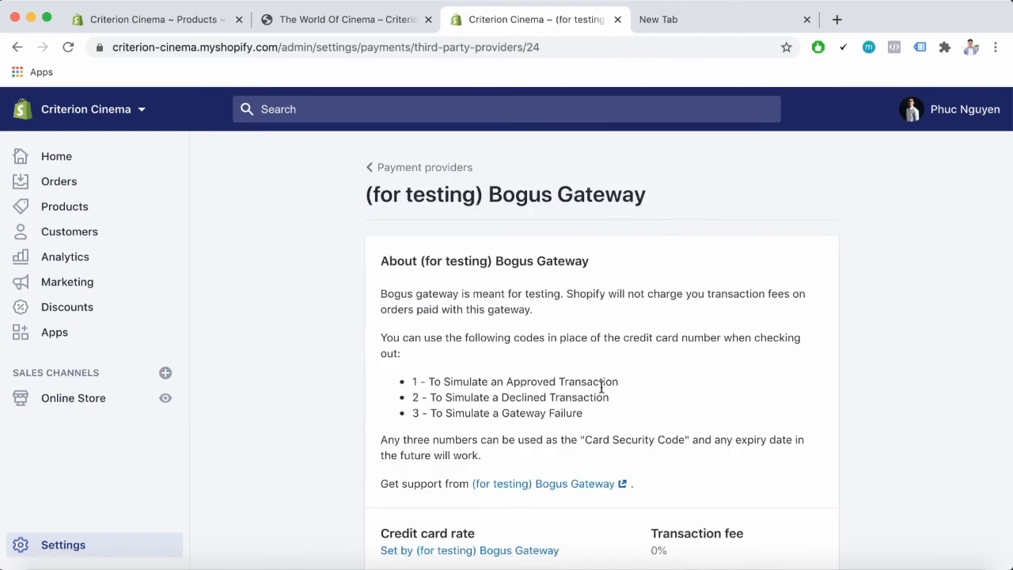
scroll(842, 403, down, 10)
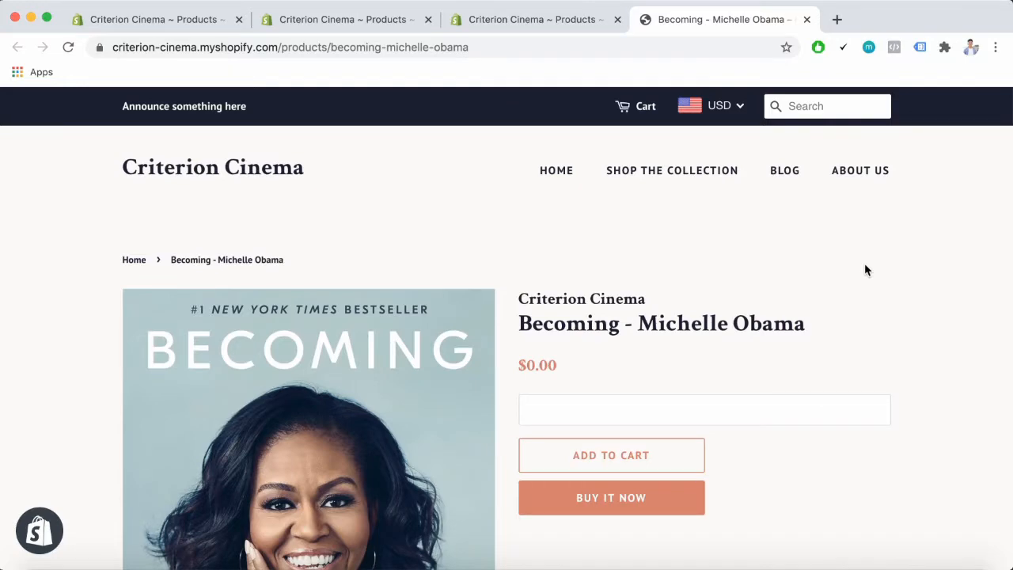
Start an immediate checkout for the Becoming - Michelle Obama product from its storefront page
scroll(864, 269, down, 5)
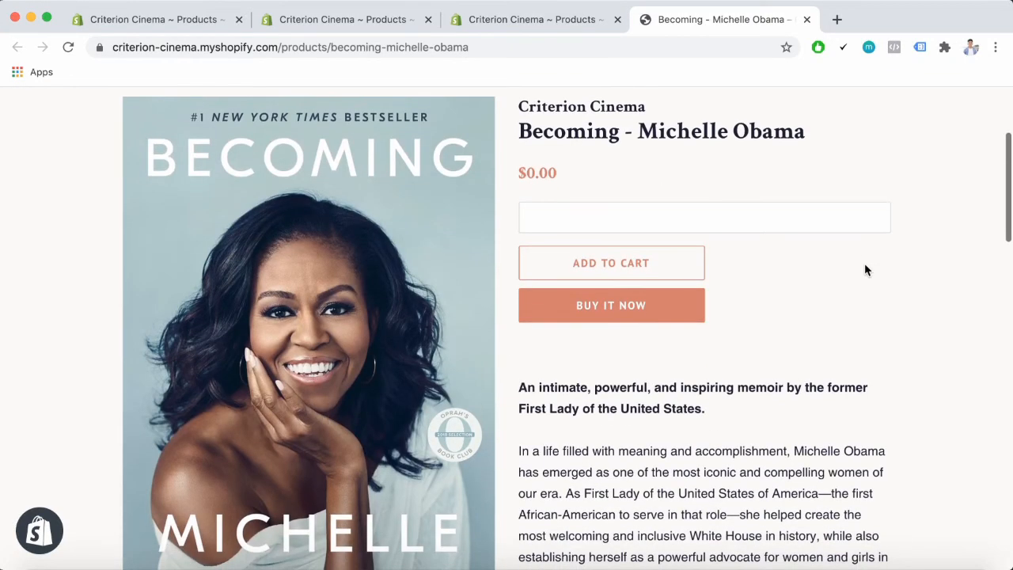
scroll(864, 270, down, 2)
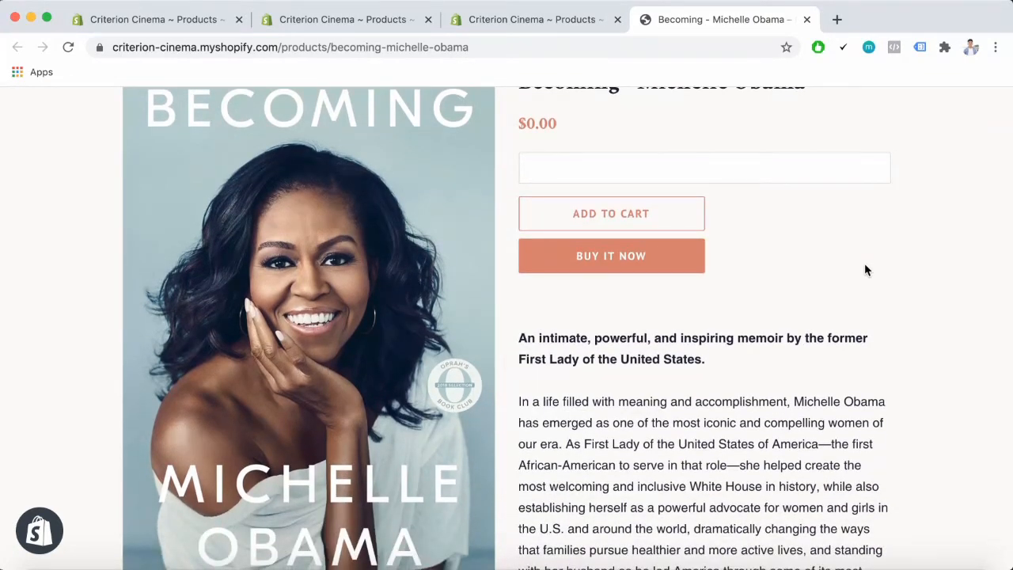
scroll(865, 270, up, 3)
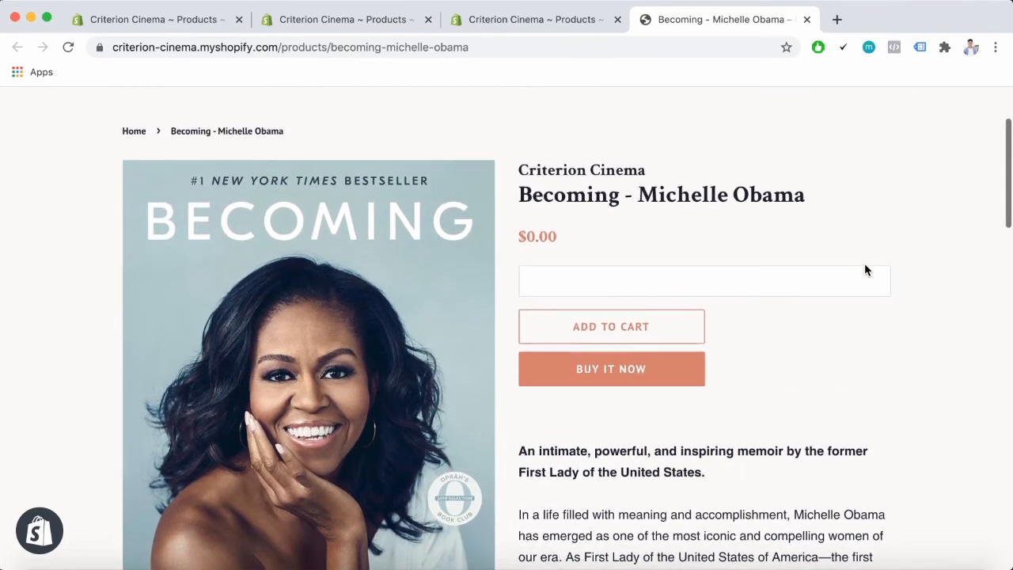
click(665, 383)
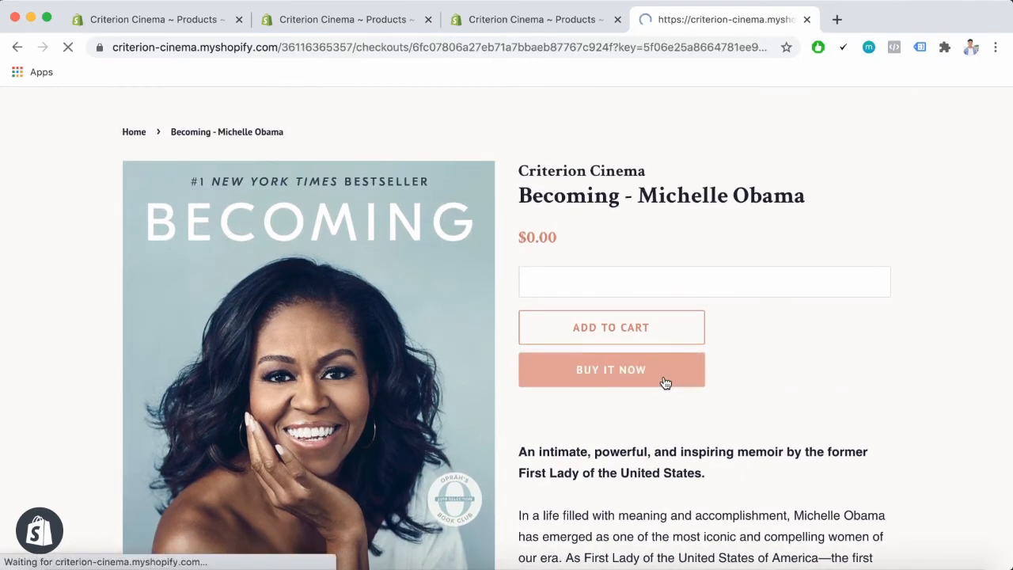
Fill in the customer's contact e-mail and billing address, keep the info saved, and continue to payment
text($)
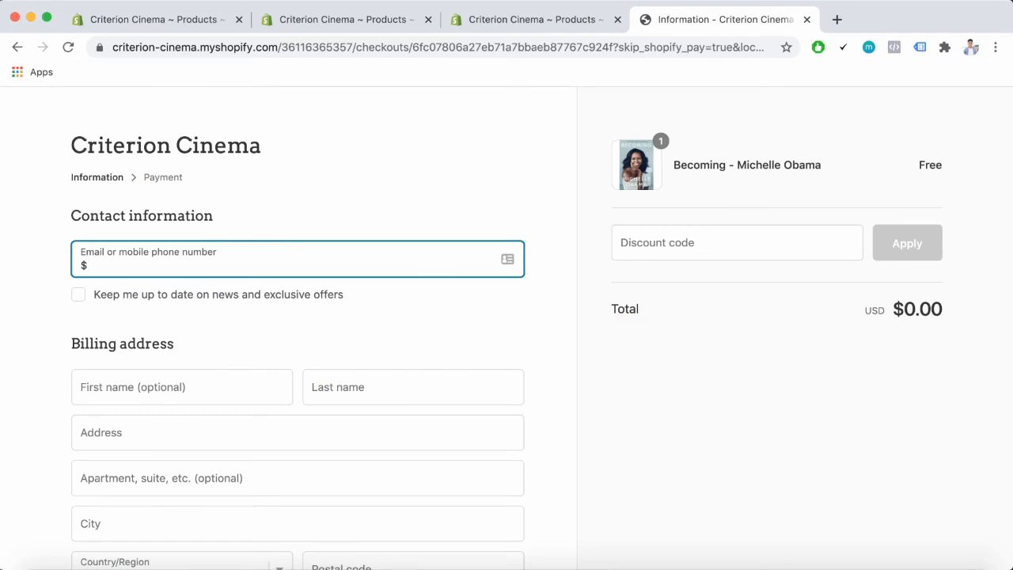
key(BackSpace)
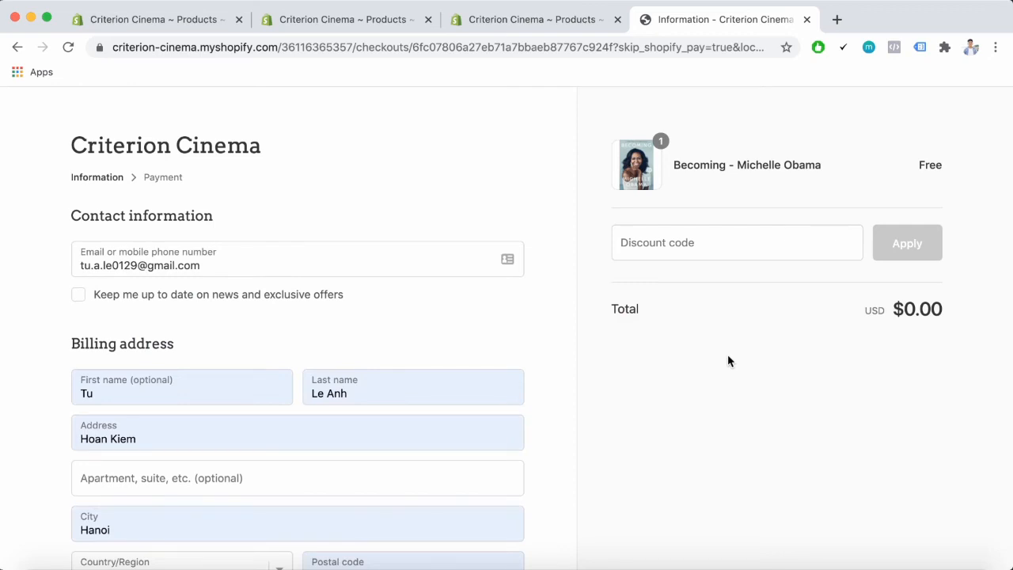
scroll(728, 356, down, 3)
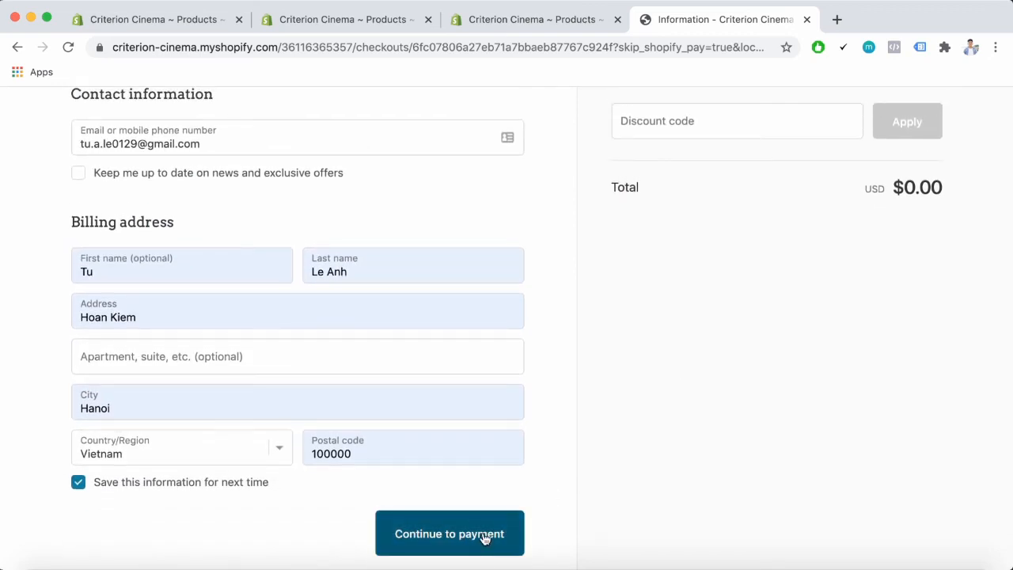
click(485, 535)
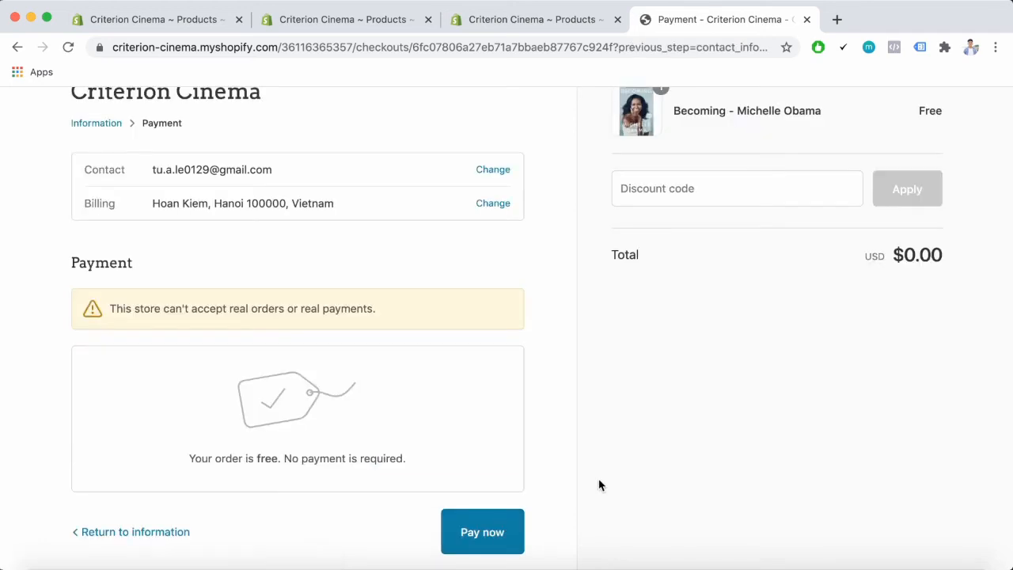
Place the free order and review the order confirmation page with its Book.epub download
scroll(599, 484, down, 1)
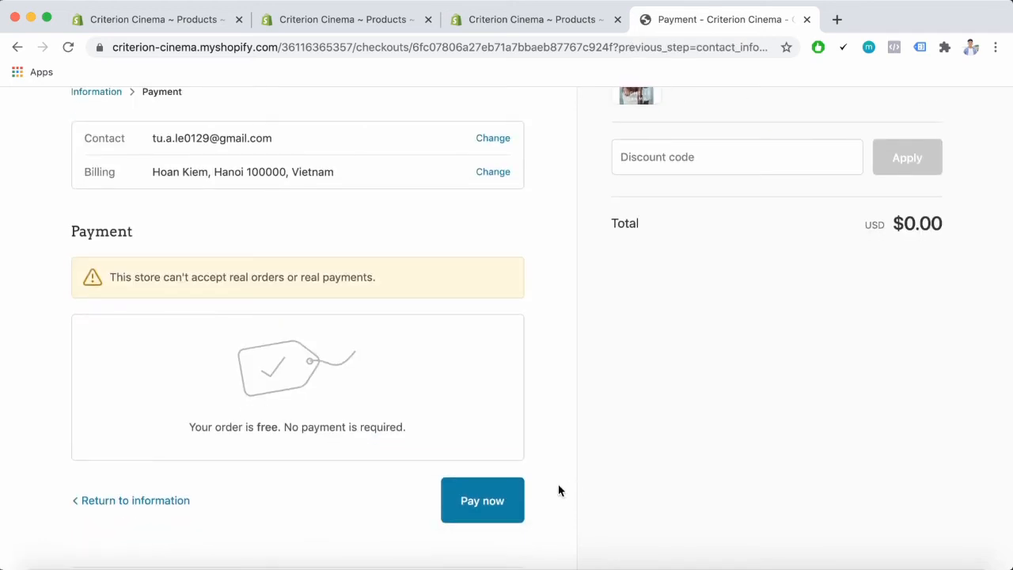
click(506, 501)
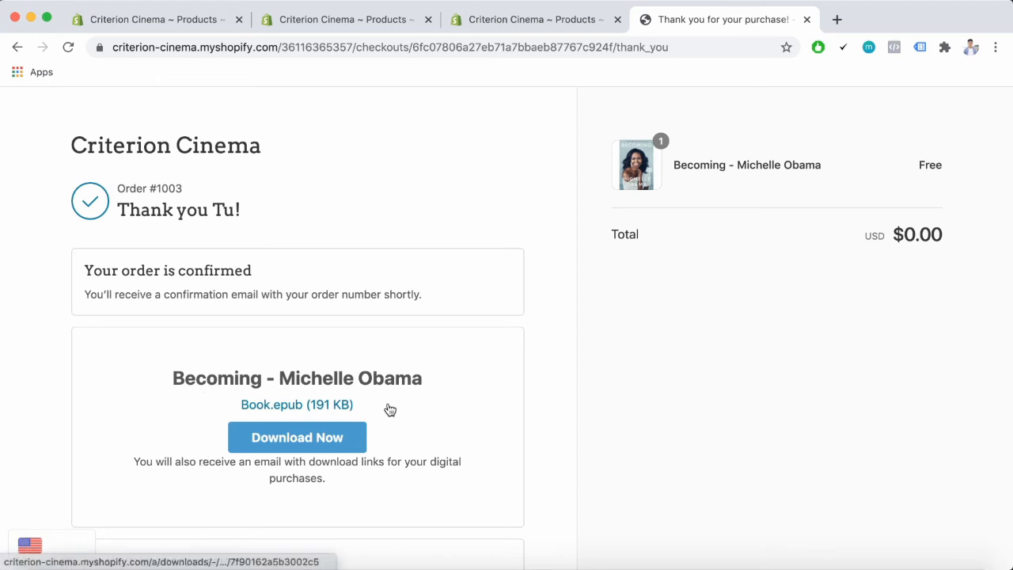
scroll(547, 452, down, 1)
scroll(547, 452, up, 1)
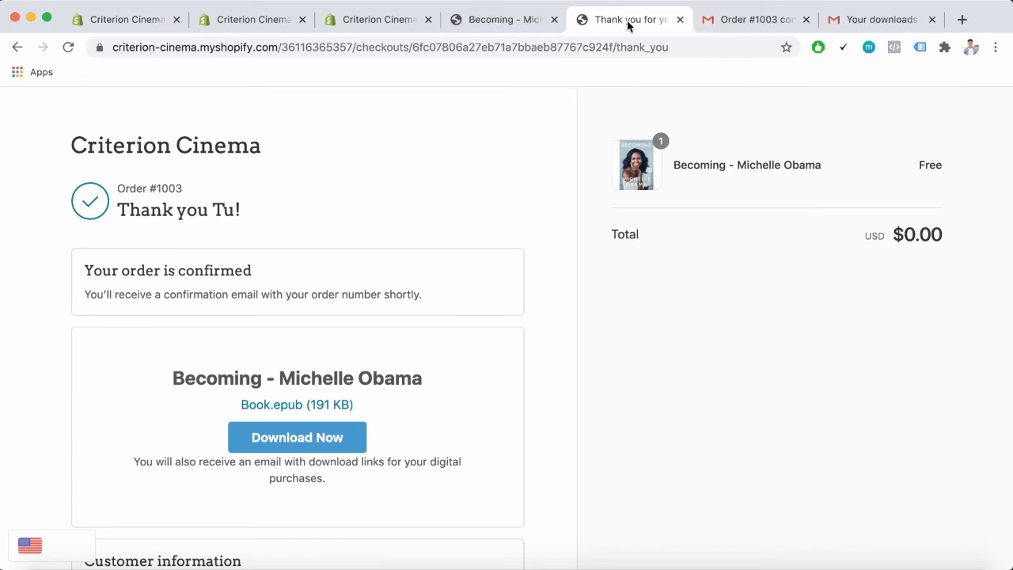
Switch to Gmail and examine the order confirmation and downloads-ready e-mails from the store
click(732, 18)
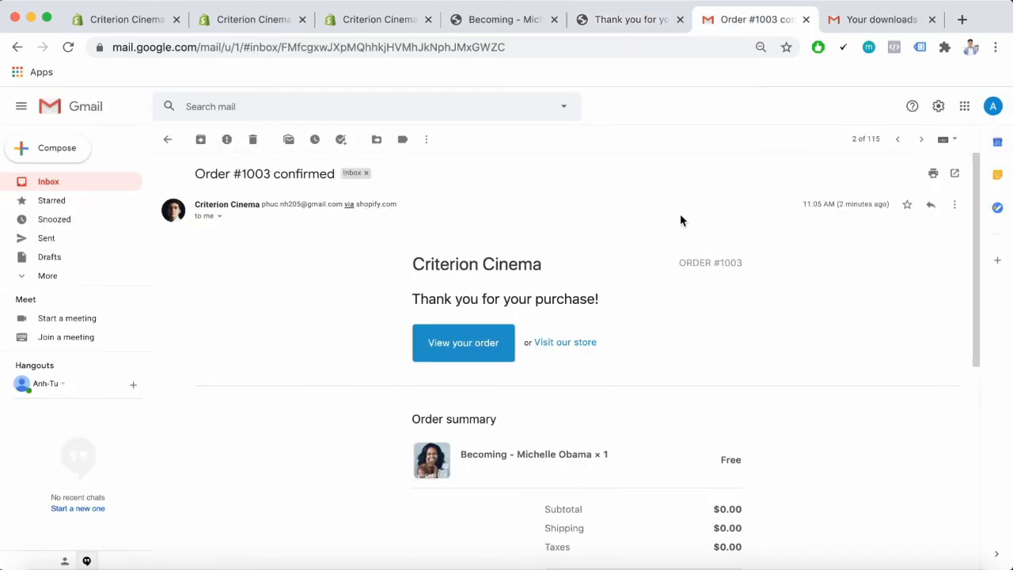
scroll(823, 321, down, 5)
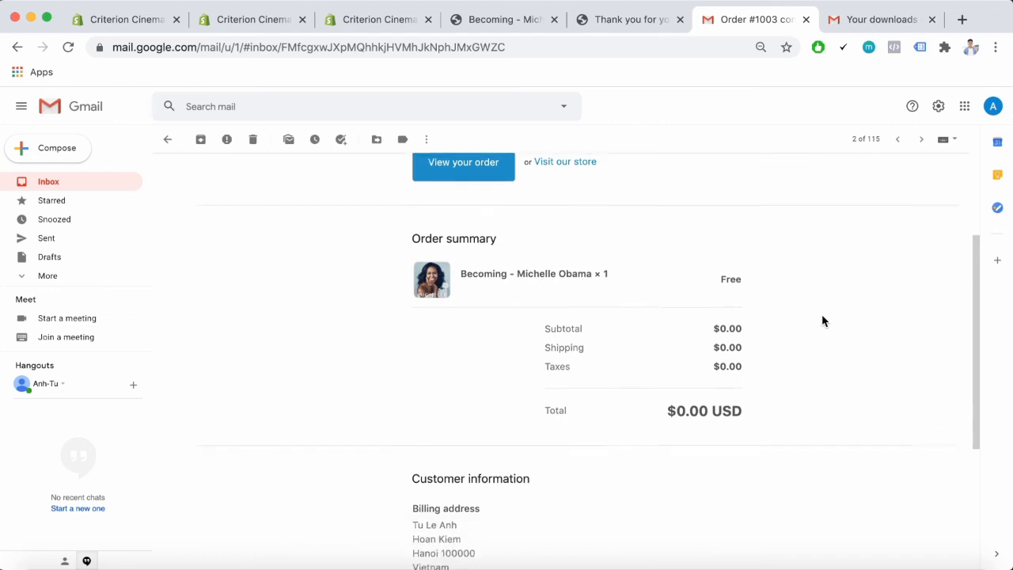
scroll(823, 320, up, 5)
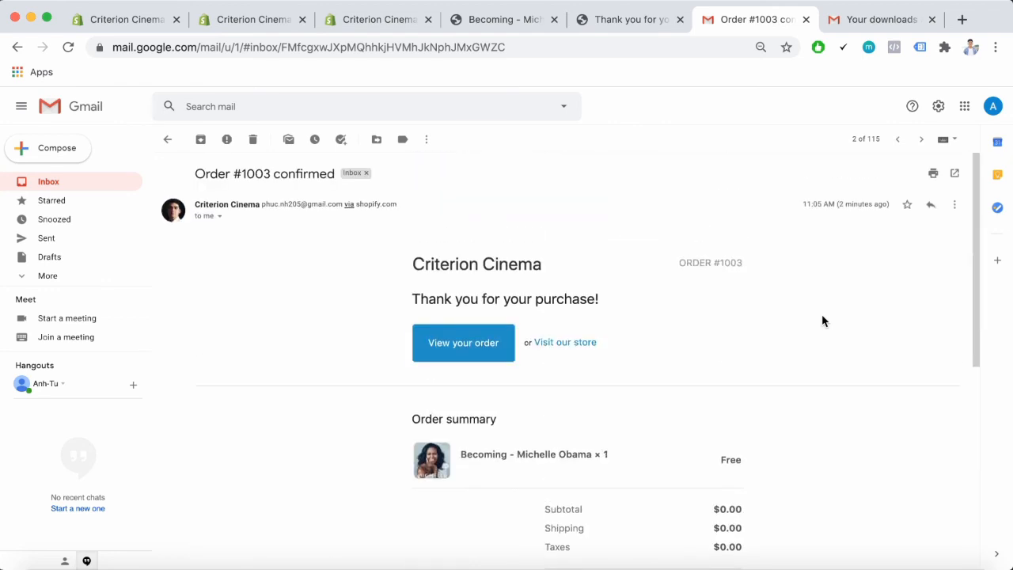
click(880, 24)
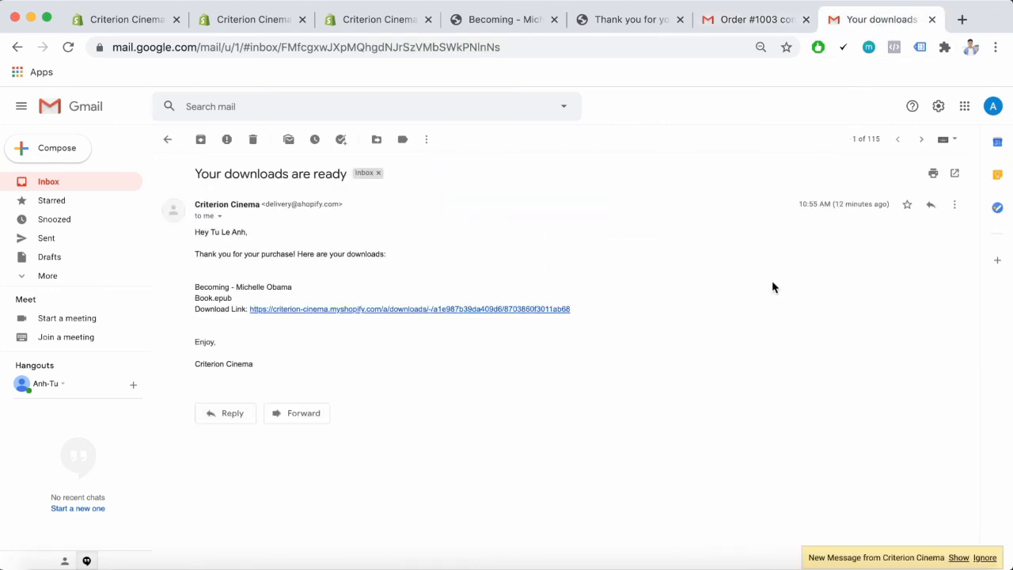